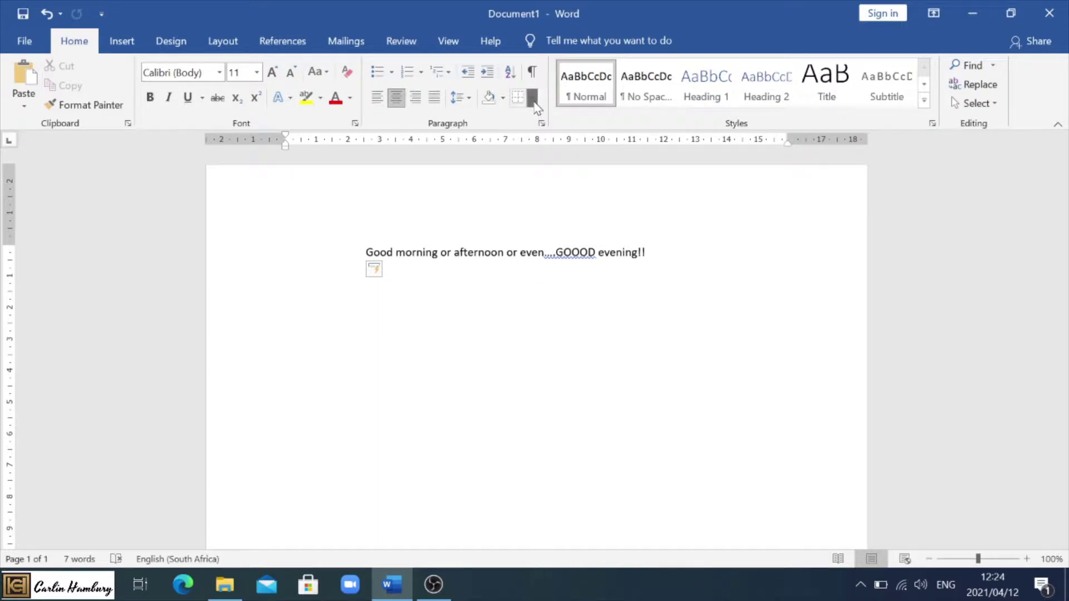
In Borders and Shading, choose 3-D, double-line style, yellow colour and 2¼ pt width for the paragraph
{"action": "left_click", "coordinate": [533, 100]}
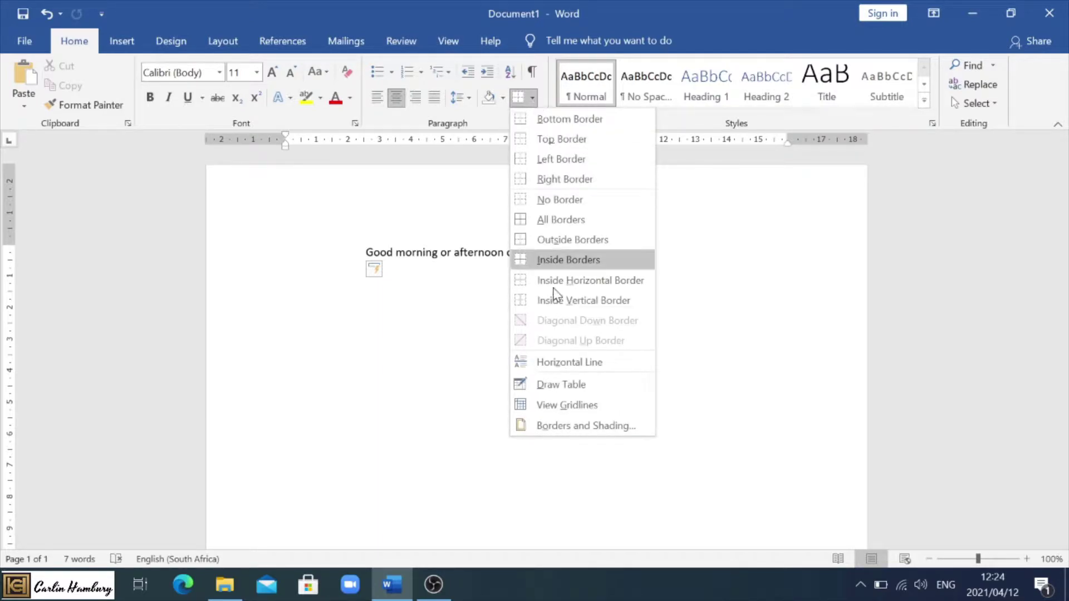
{"action": "left_click", "coordinate": [559, 423]}
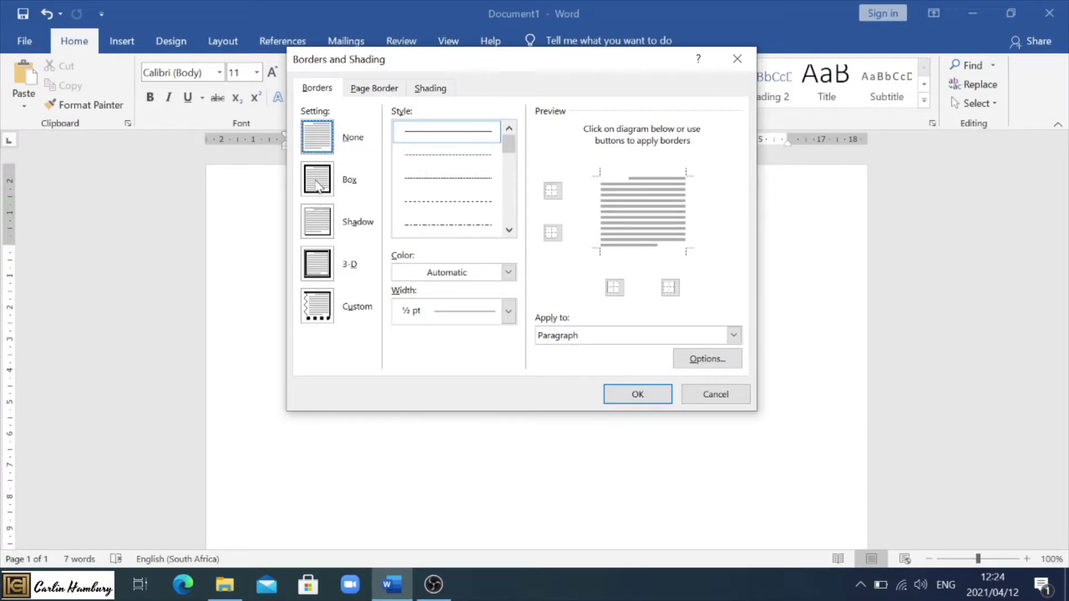
{"action": "left_click", "coordinate": [318, 270]}
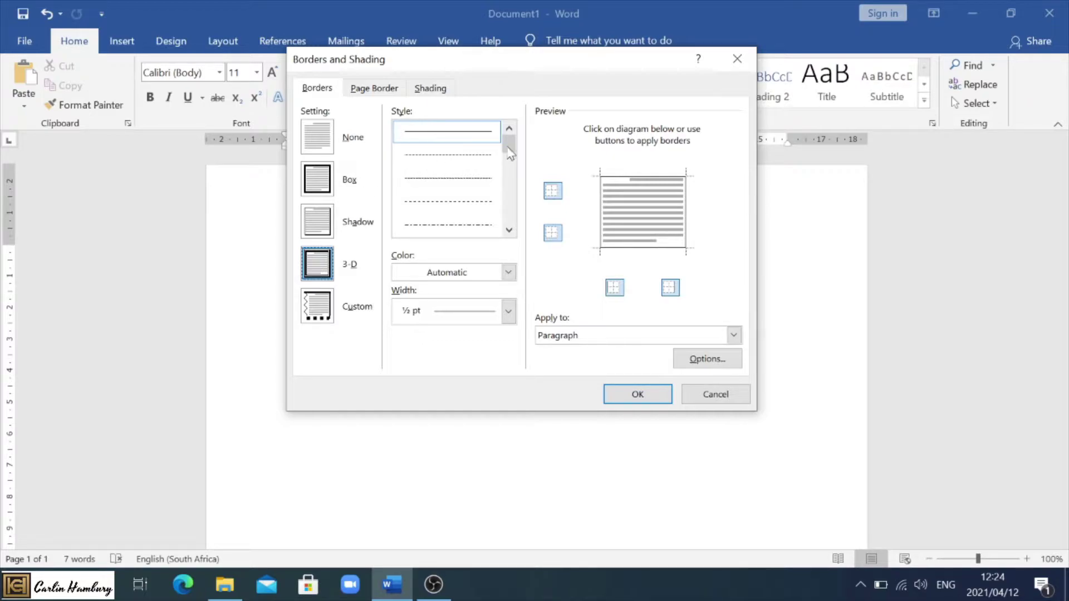
{"action": "left_click_drag", "start_coordinate": [508, 148], "coordinate": [511, 192]}
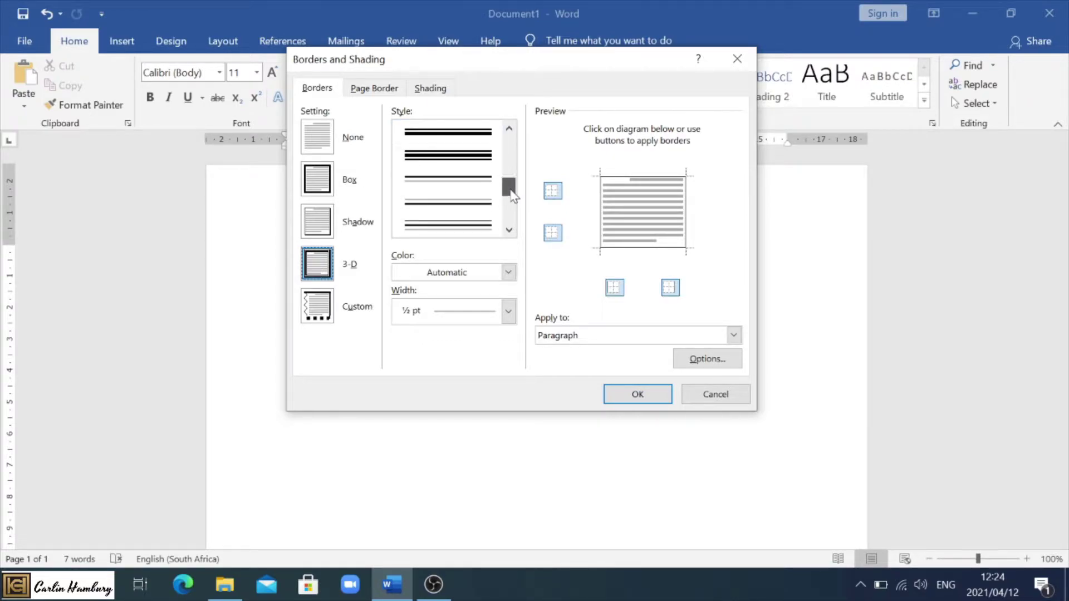
{"action": "left_click", "coordinate": [455, 155]}
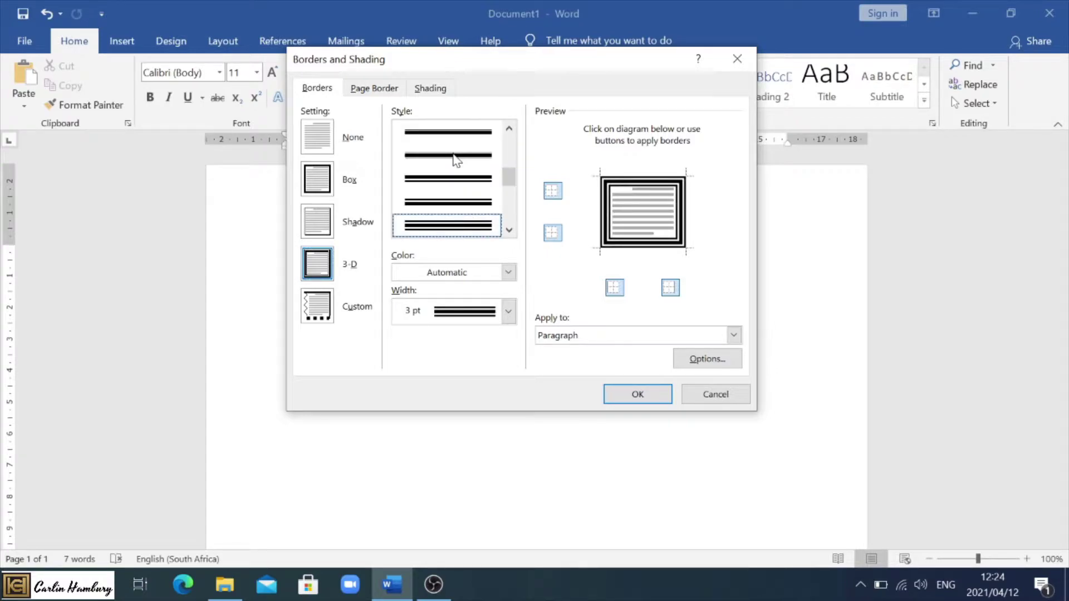
{"action": "left_click", "coordinate": [508, 273]}
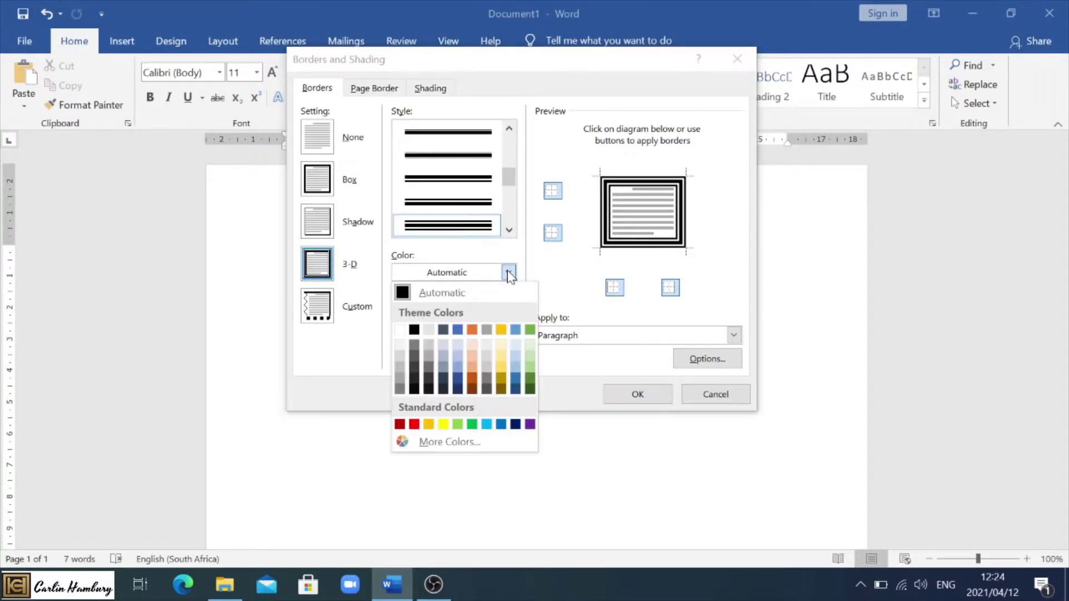
{"action": "left_click", "coordinate": [504, 367]}
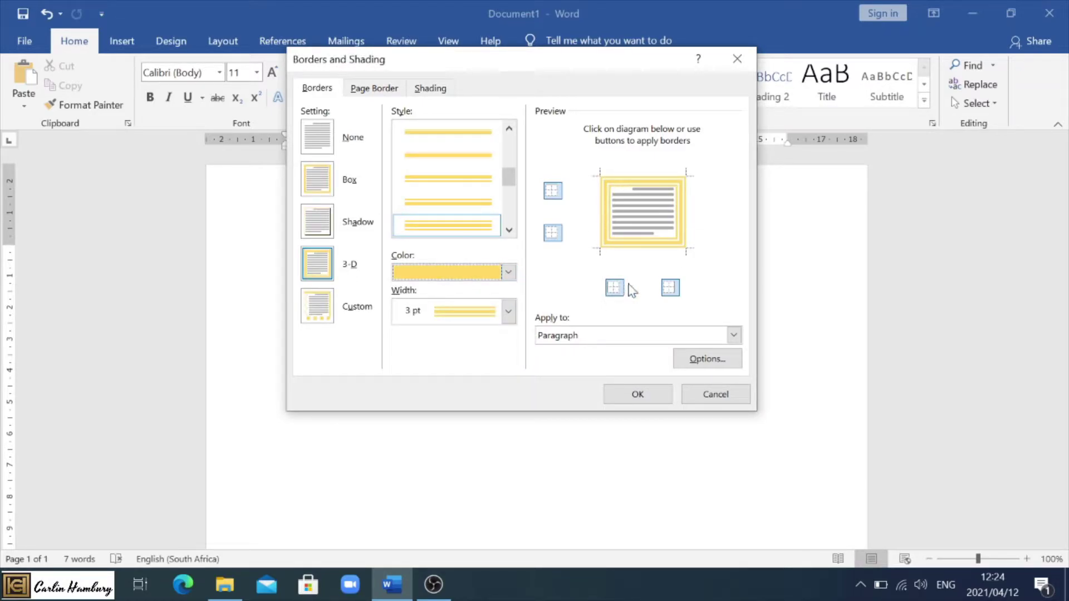
{"action": "left_click", "coordinate": [508, 312]}
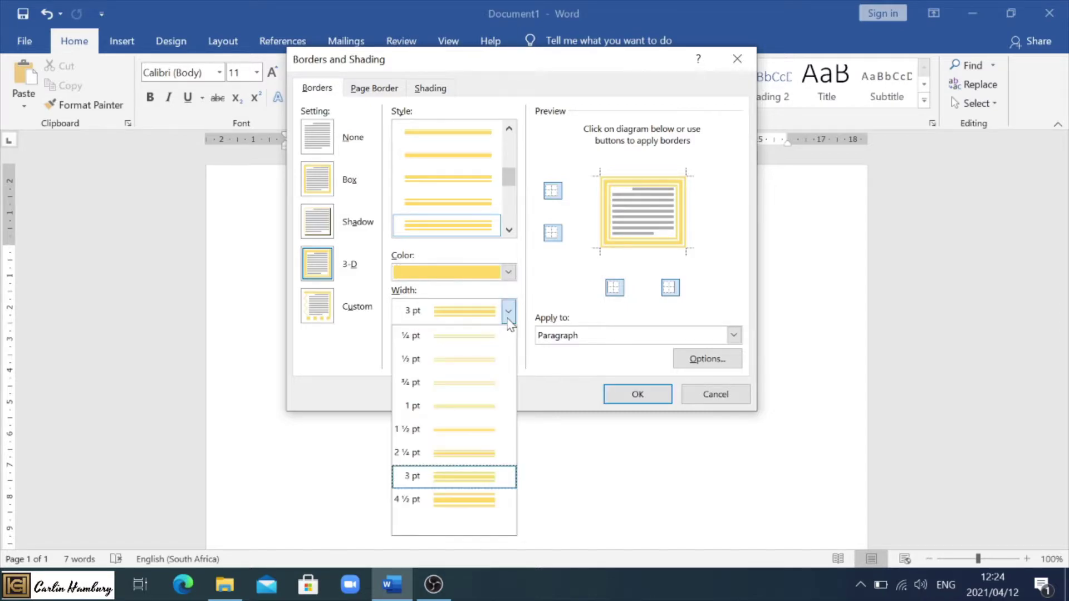
{"action": "left_click", "coordinate": [485, 454]}
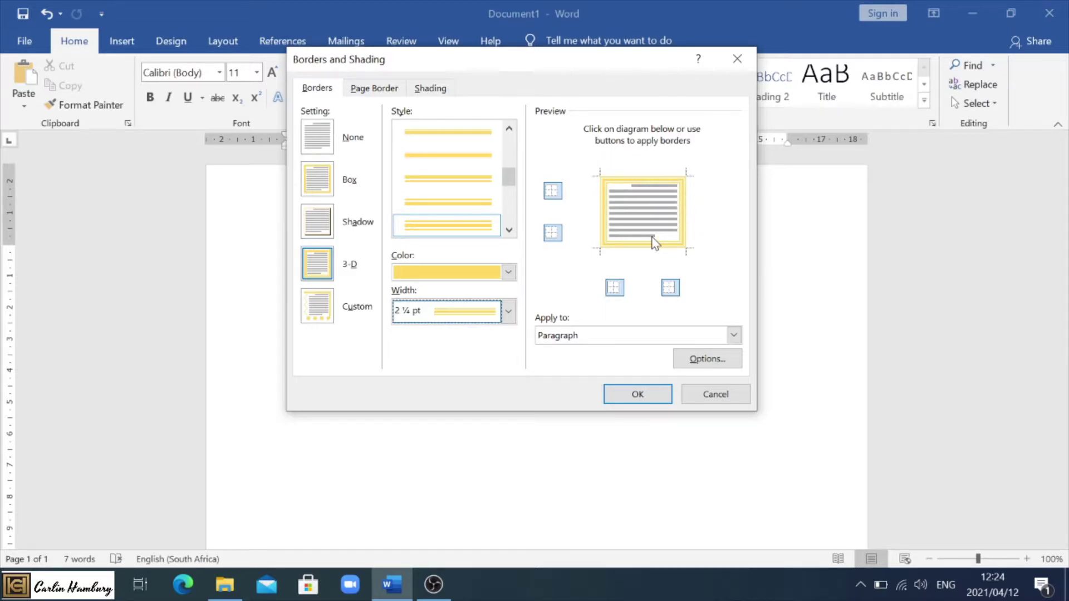
{"action": "left_click", "coordinate": [644, 337]}
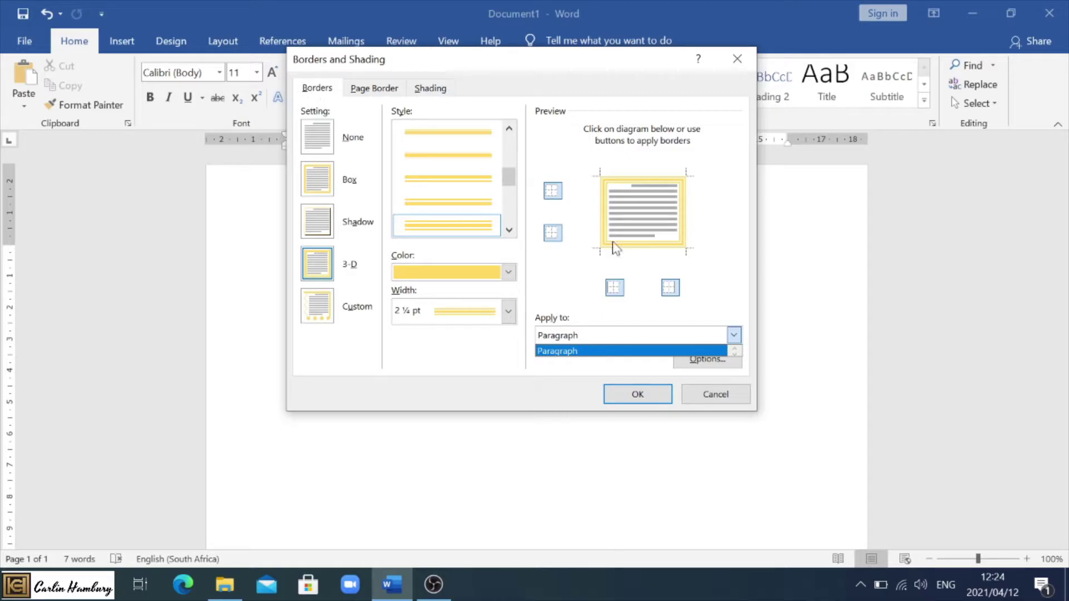
{"action": "left_click", "coordinate": [628, 336]}
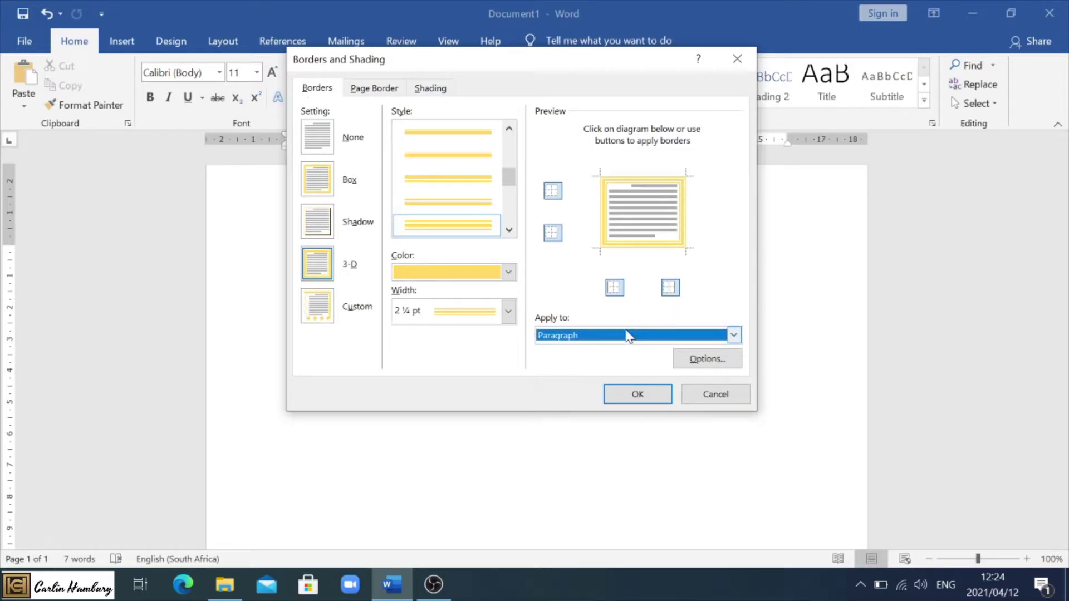
Confirm the yellow 3-D double-line border on the empty paragraph
{"action": "left_click", "coordinate": [643, 393]}
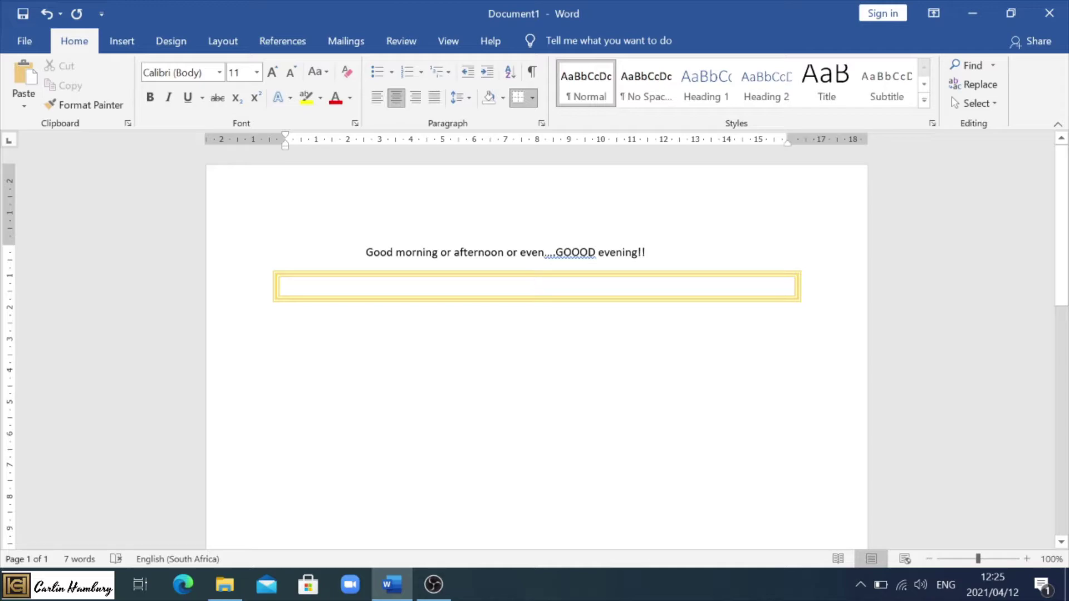
{"action": "key", "text": "Return"}
{"action": "key", "text": "BackSpace"}
Add a blank line above the bordered box and bring up the Design ribbon
{"action": "double_click", "coordinate": [366, 301]}
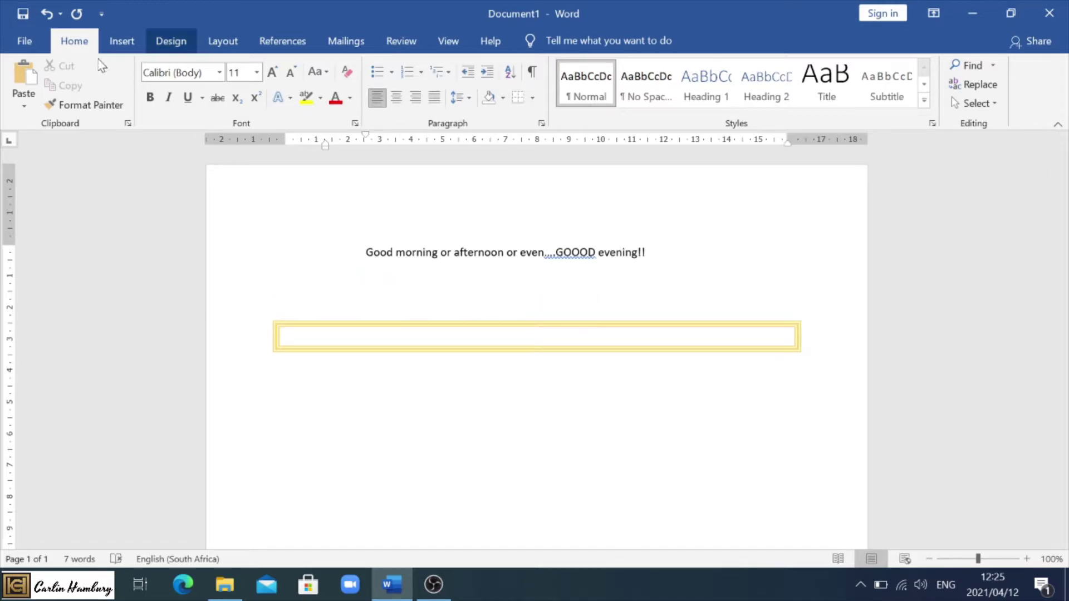
{"action": "left_click", "coordinate": [533, 99]}
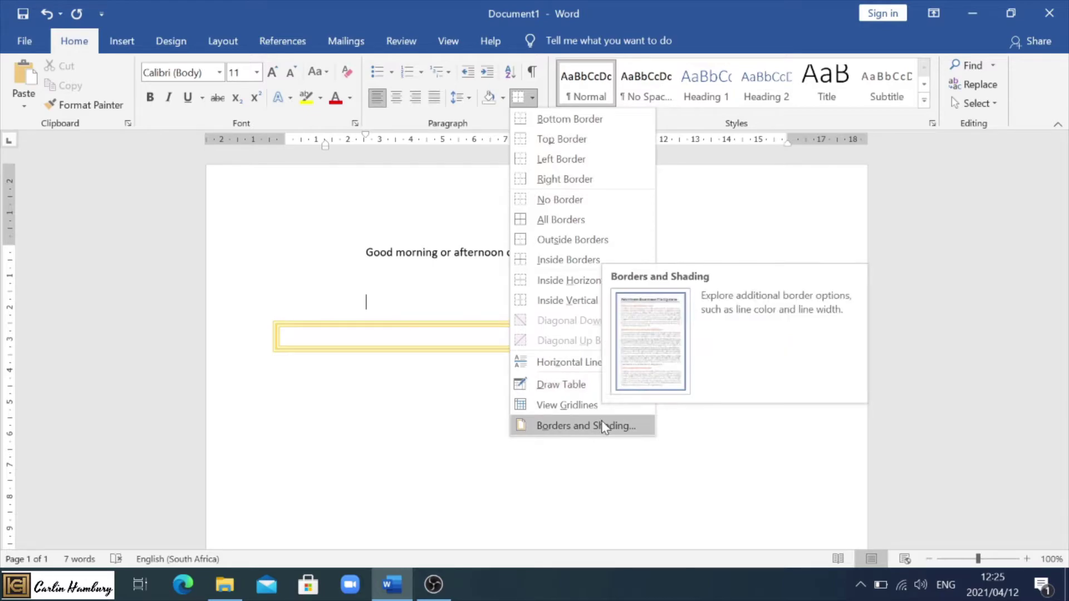
{"action": "left_click", "coordinate": [268, 6]}
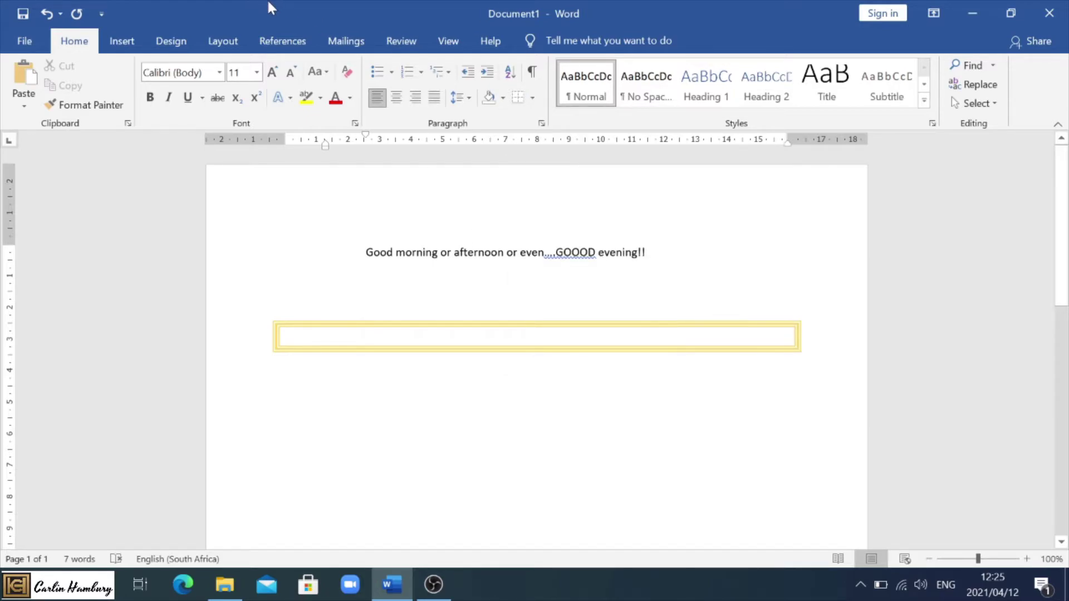
{"action": "left_click", "coordinate": [234, 39]}
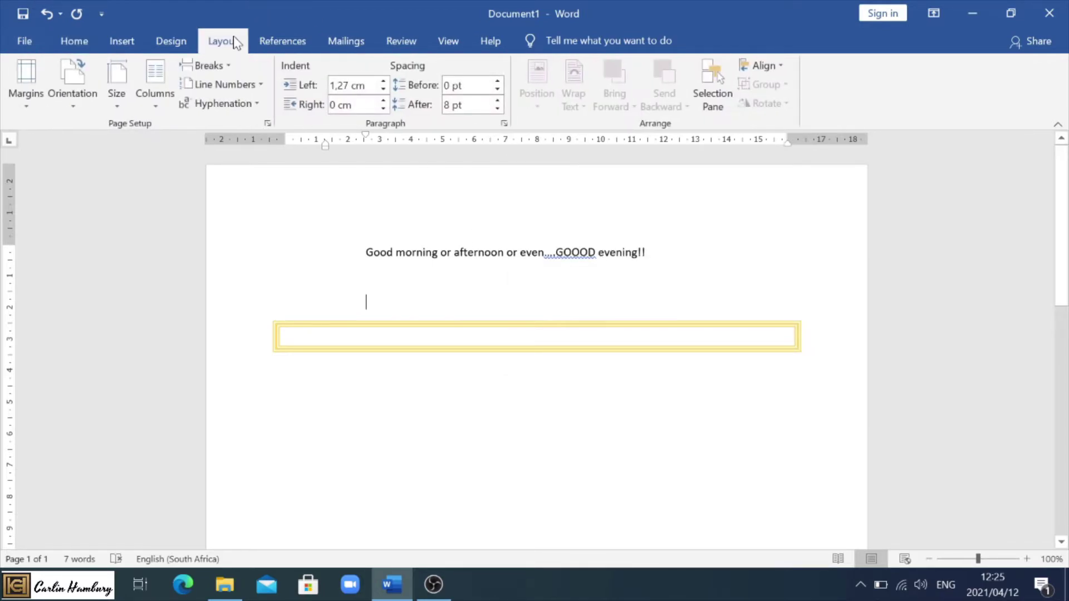
{"action": "left_click", "coordinate": [173, 40]}
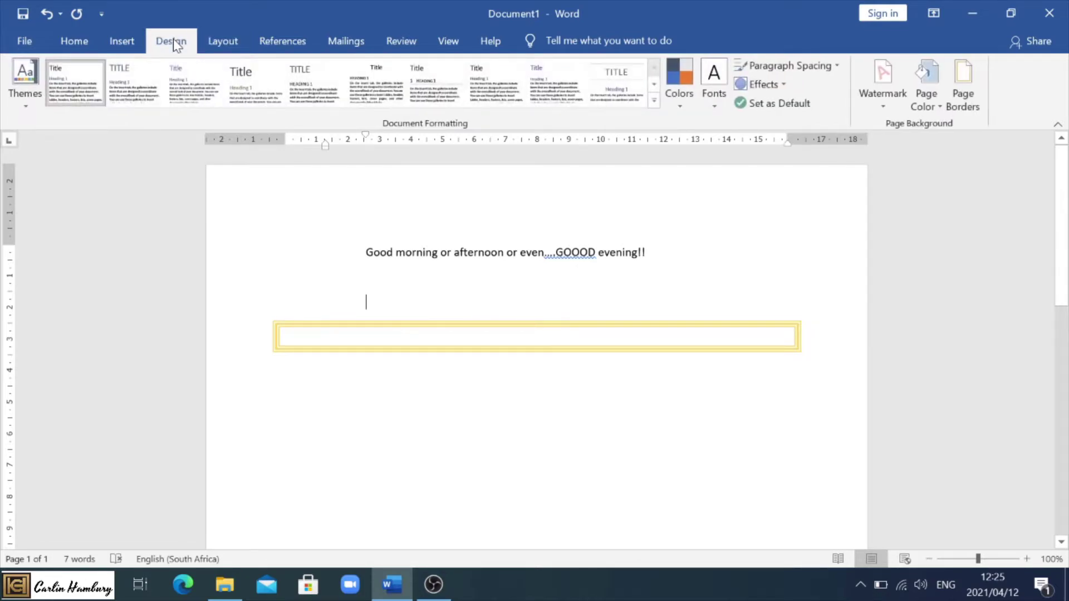
Set a 3-D, double-line, green, 1½ pt page border for the whole document
{"action": "left_click", "coordinate": [973, 113]}
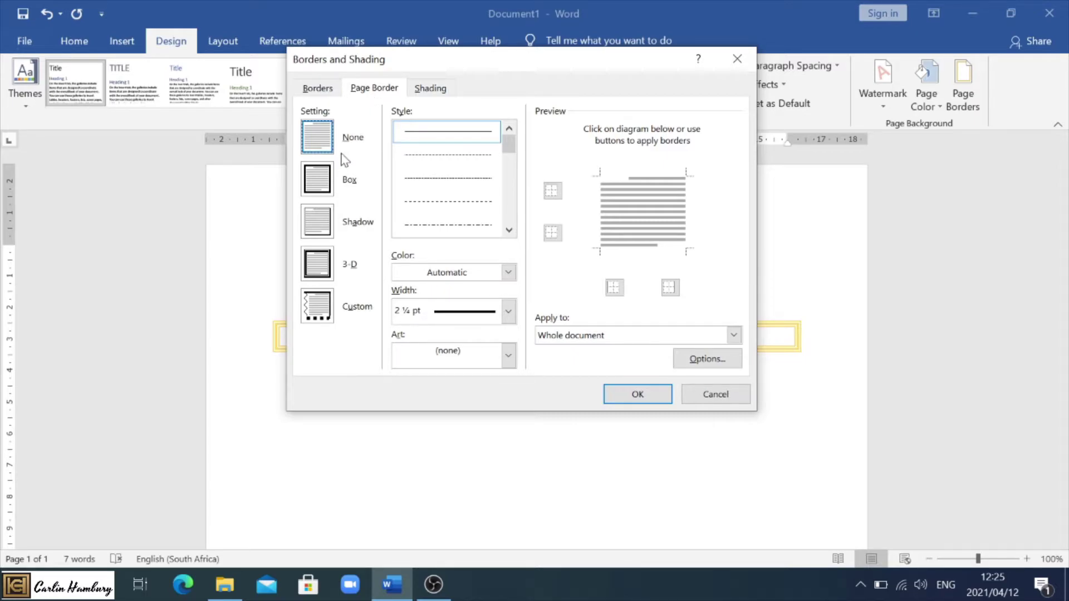
{"action": "left_click", "coordinate": [321, 269]}
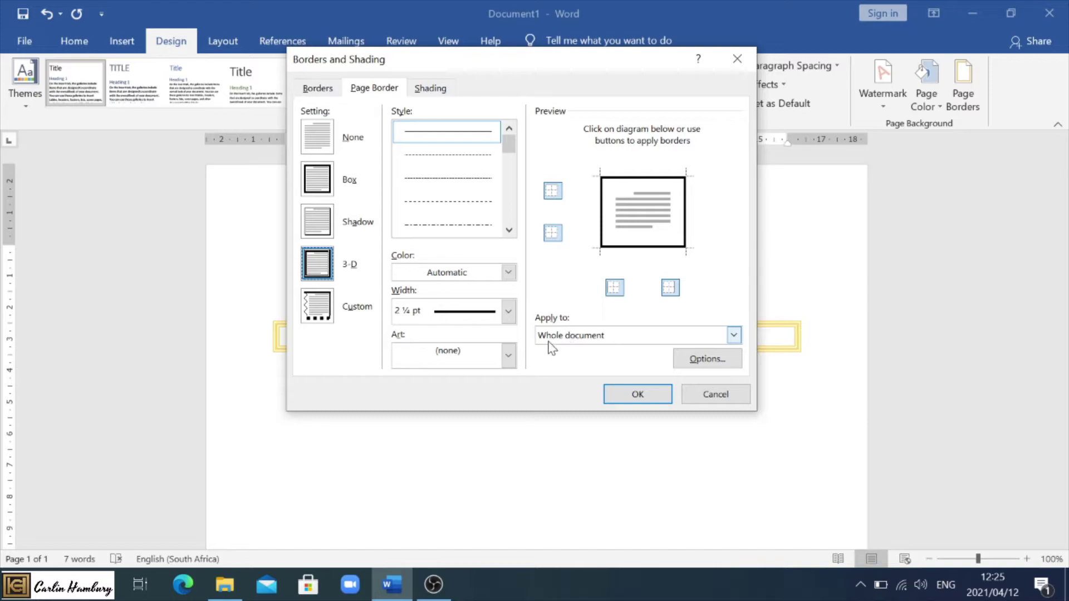
{"action": "left_click", "coordinate": [584, 336]}
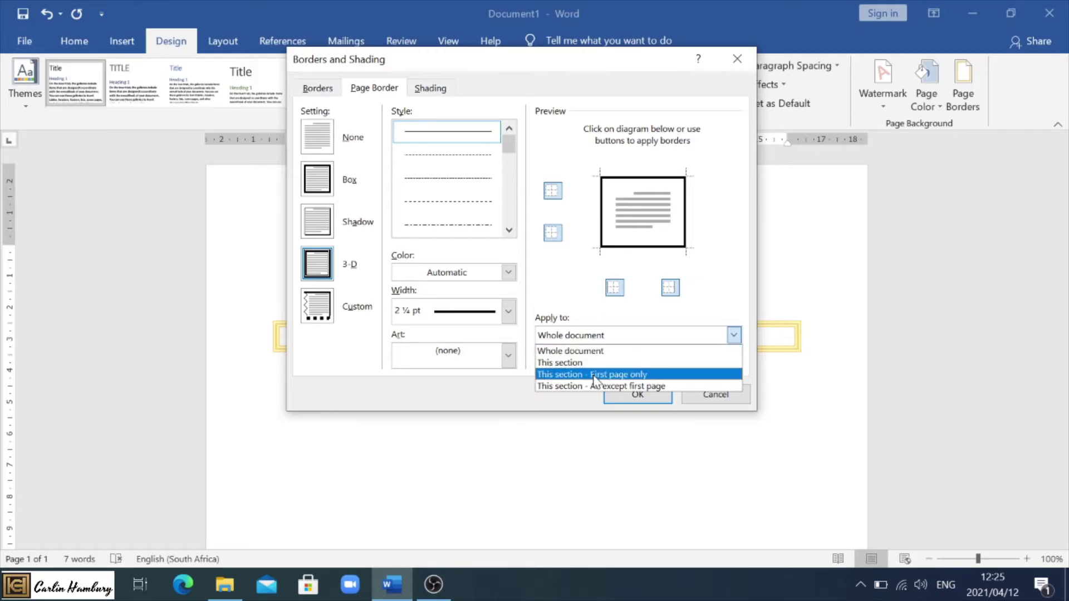
{"action": "left_click", "coordinate": [592, 352]}
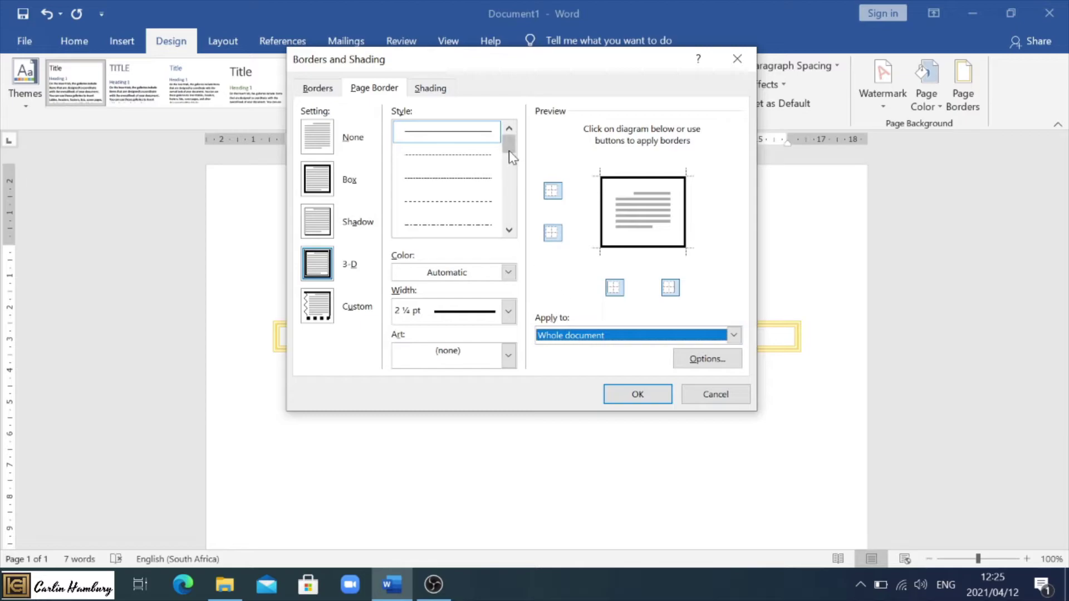
{"action": "left_click_drag", "start_coordinate": [509, 144], "coordinate": [504, 186]}
{"action": "left_click", "coordinate": [483, 202]}
{"action": "left_click", "coordinate": [509, 272]}
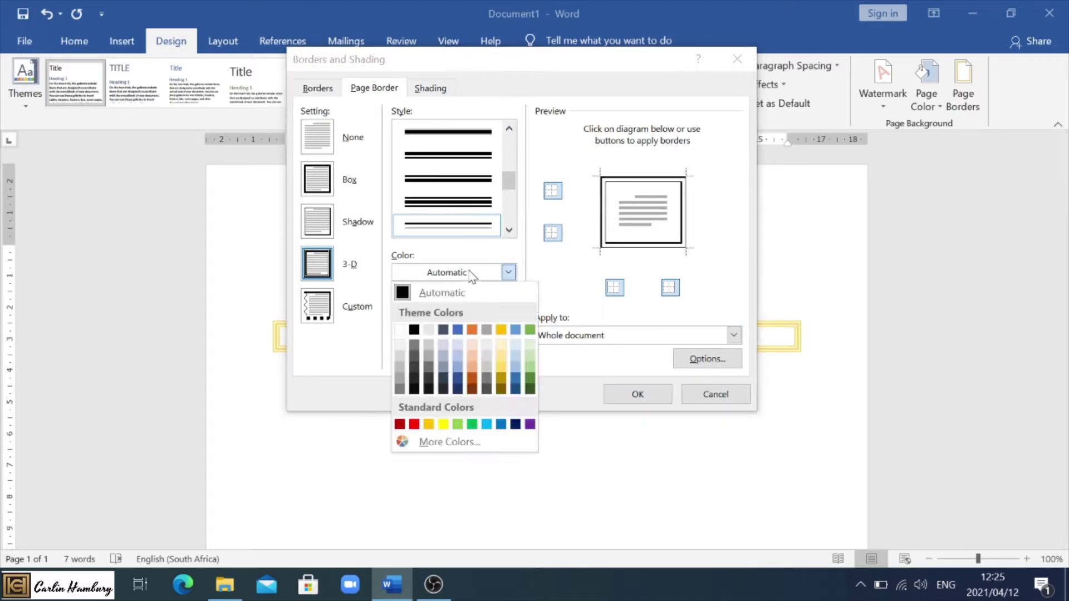
{"action": "left_click", "coordinate": [531, 337]}
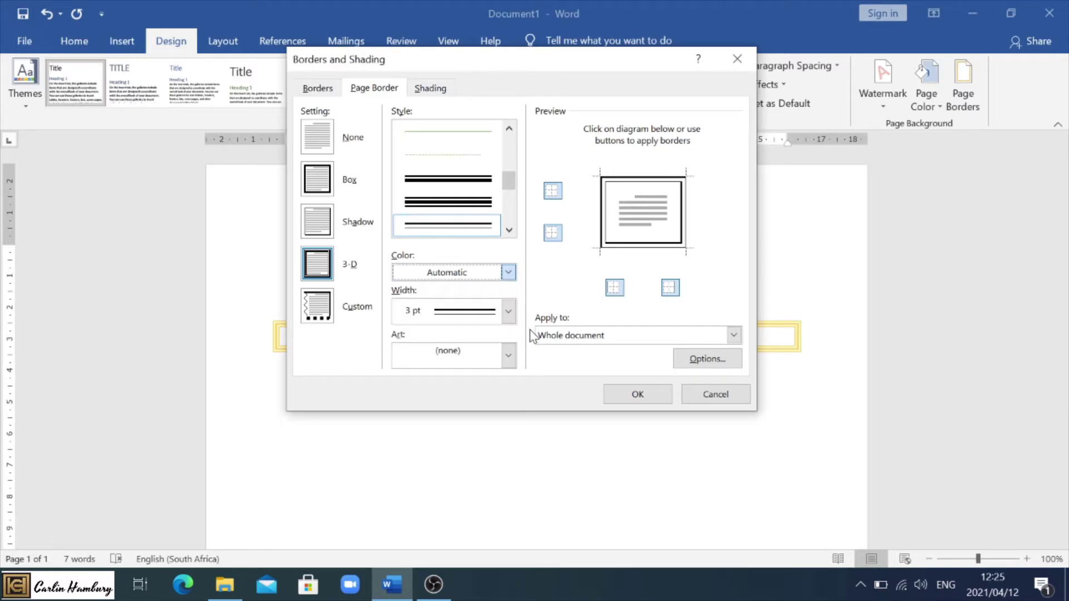
{"action": "left_click", "coordinate": [478, 313]}
{"action": "left_click", "coordinate": [469, 434]}
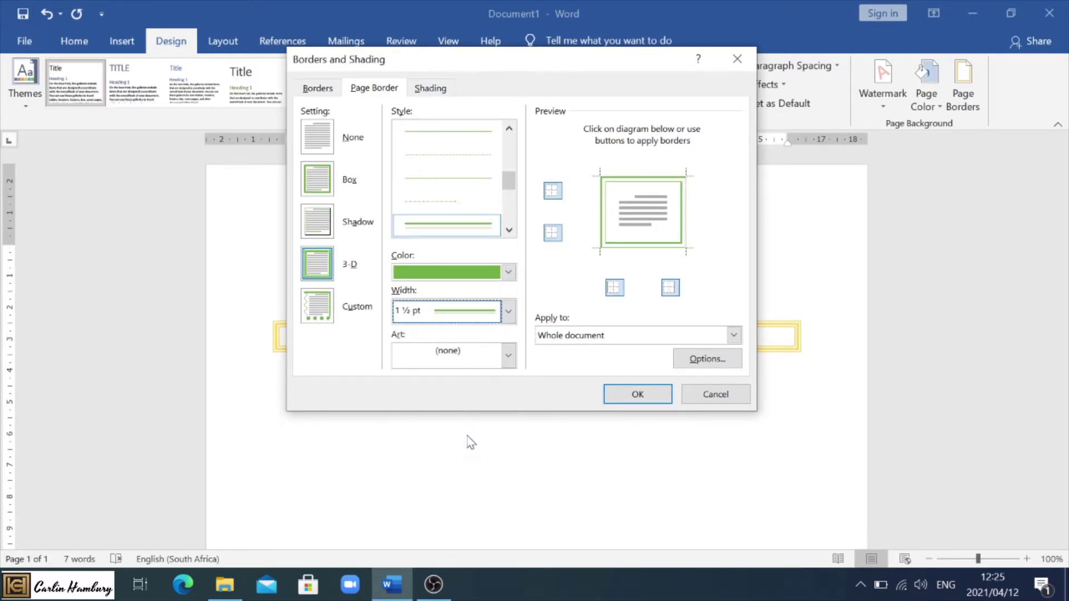
Switch the page border to star art, keep it on the whole document, and apply it
{"action": "left_click", "coordinate": [471, 357]}
{"action": "left_click_drag", "start_coordinate": [509, 391], "coordinate": [509, 430]}
{"action": "left_click", "coordinate": [481, 407]}
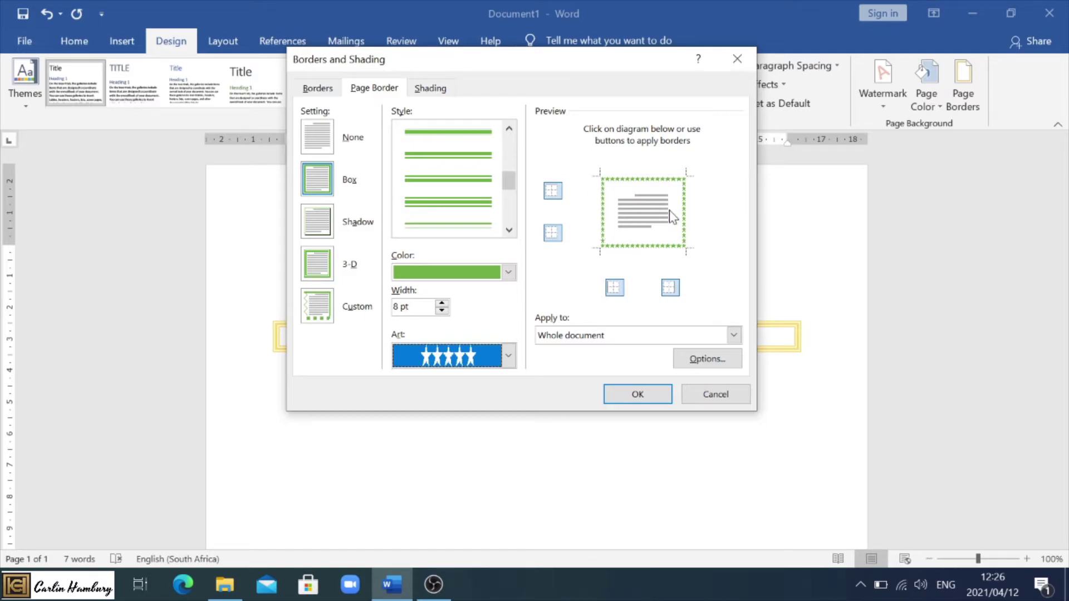
{"action": "left_click", "coordinate": [612, 337]}
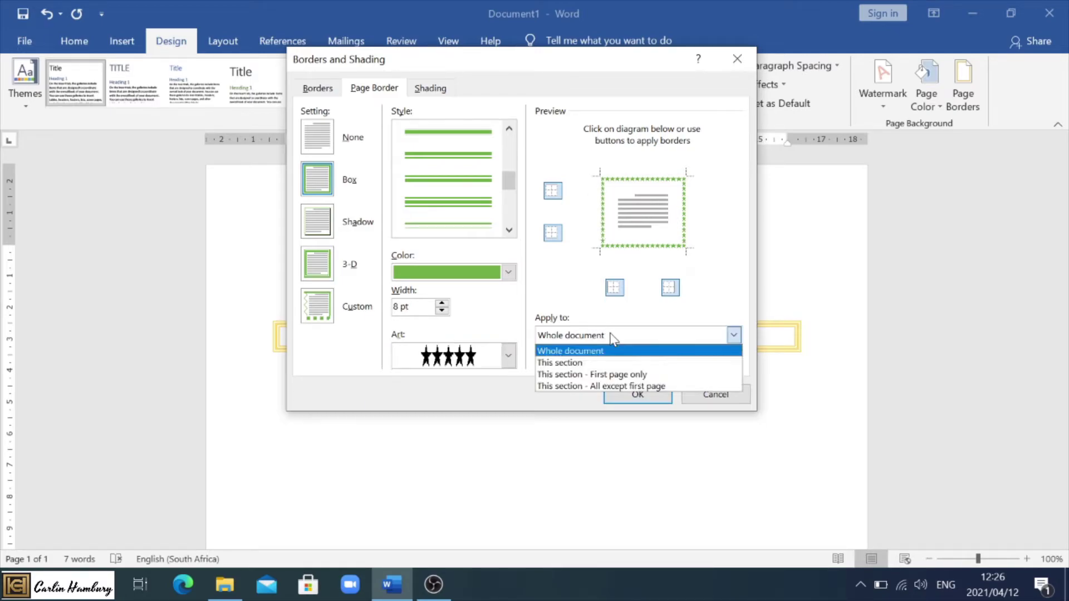
{"action": "left_click", "coordinate": [677, 319]}
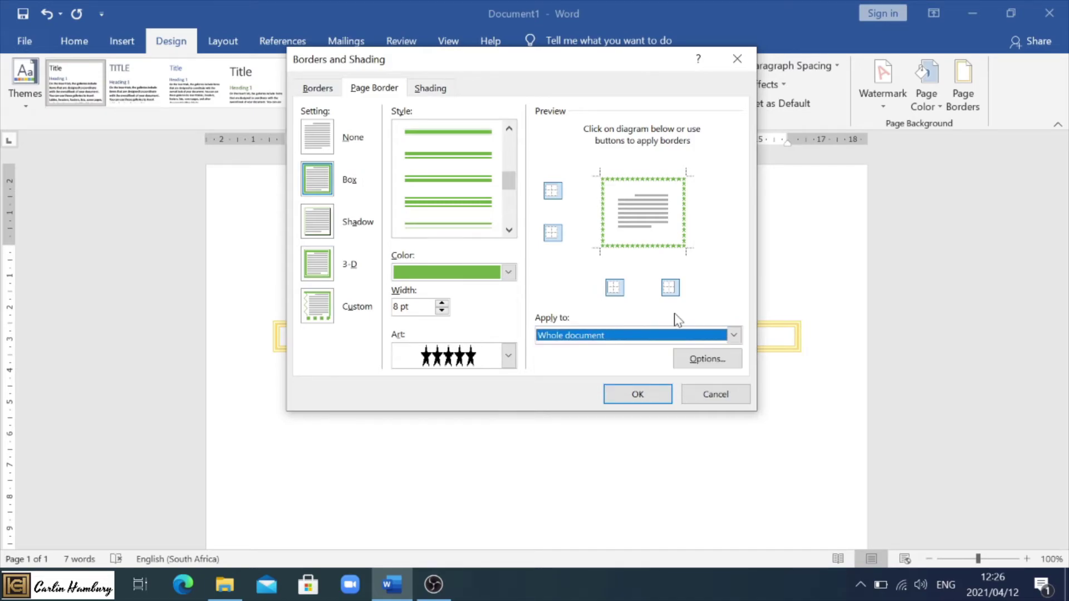
{"action": "left_click", "coordinate": [642, 398]}
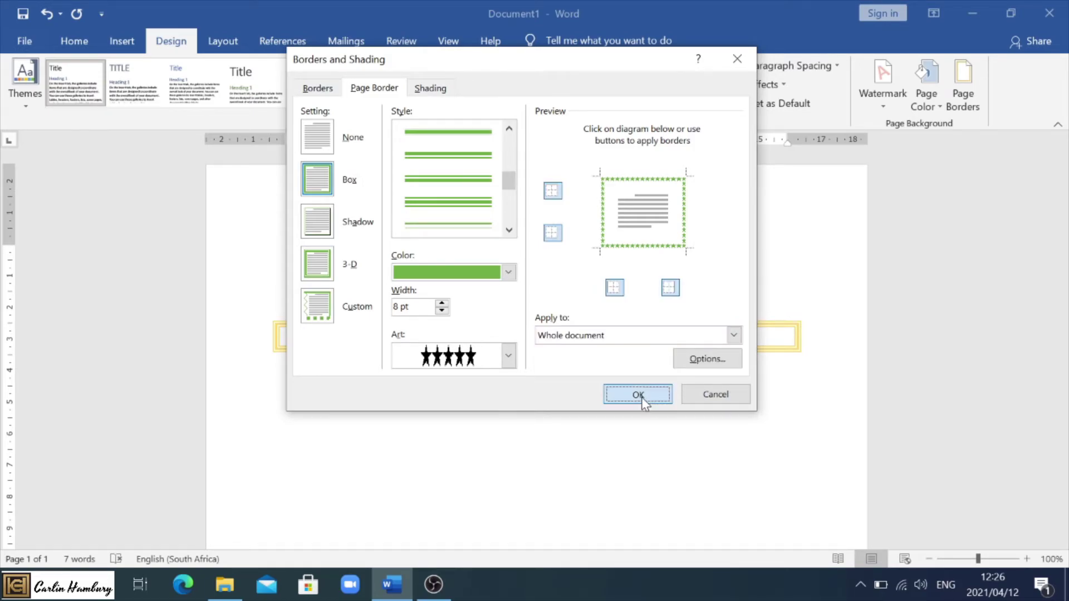
Fill the page background with a light blue Page Color swatch
{"action": "scroll", "coordinate": [537, 349], "scroll_direction": "down", "scroll_amount": 10}
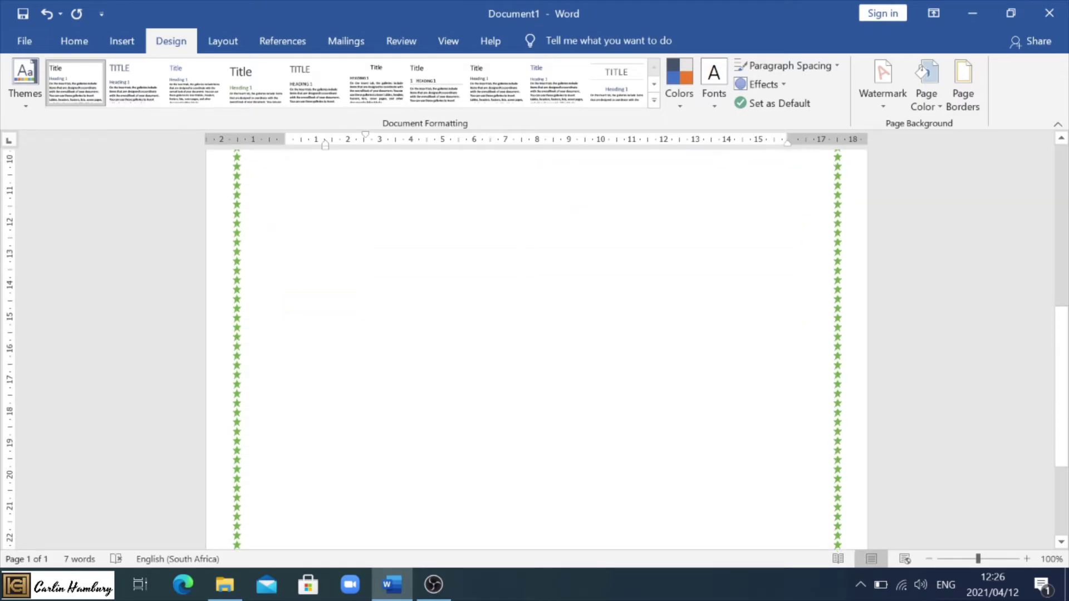
{"action": "scroll", "coordinate": [900, 146], "scroll_direction": "up", "scroll_amount": 10}
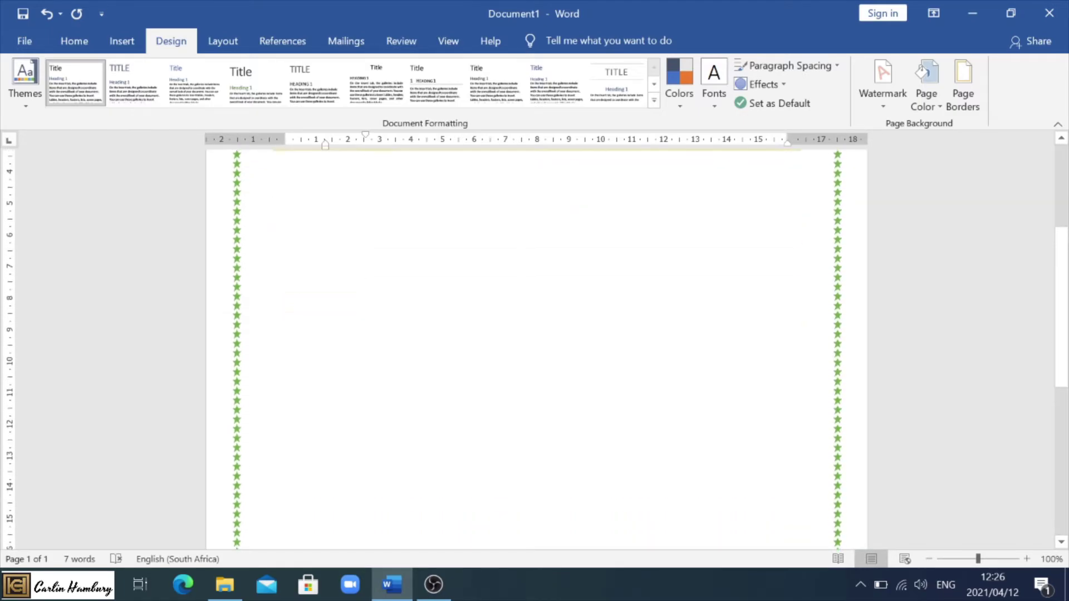
{"action": "left_click", "coordinate": [938, 108]}
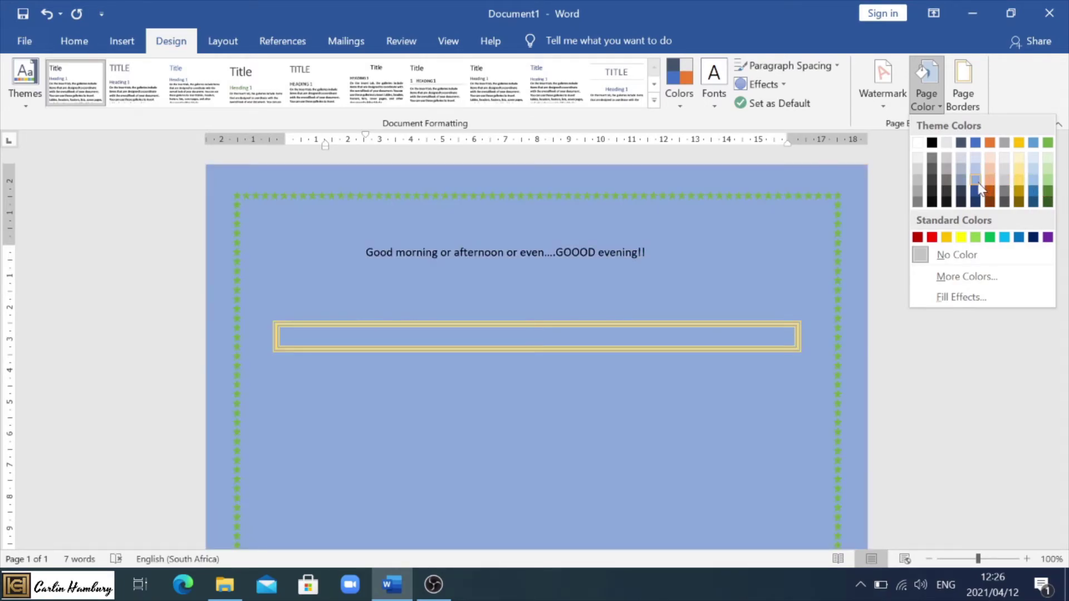
{"action": "left_click", "coordinate": [979, 188]}
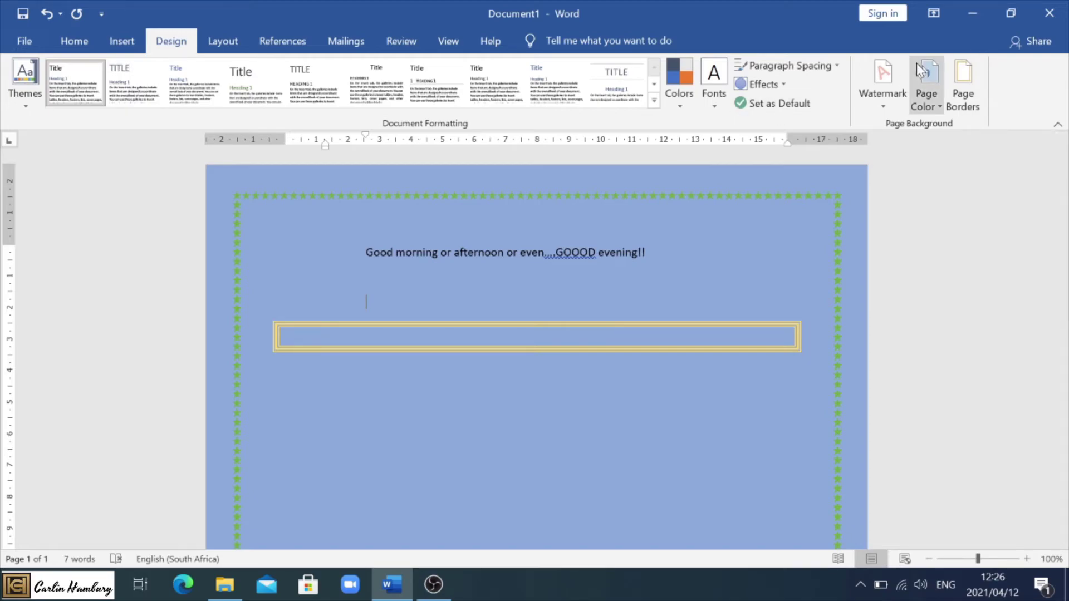
Insert the diagonal CONFIDENTIAL 1 watermark and reopen the Watermark gallery
{"action": "left_click", "coordinate": [885, 103]}
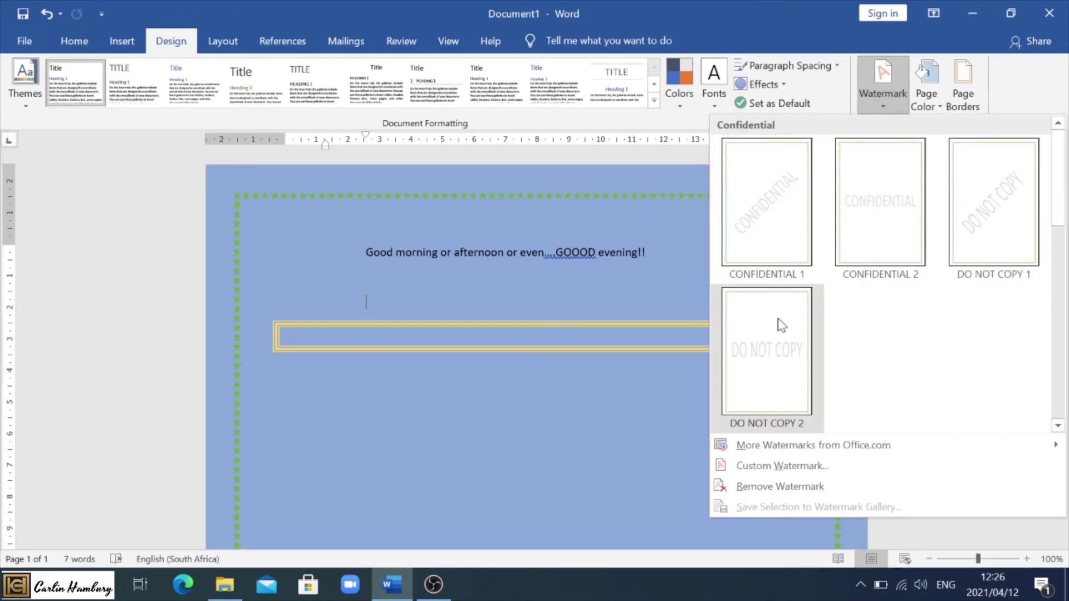
{"action": "left_click", "coordinate": [765, 243]}
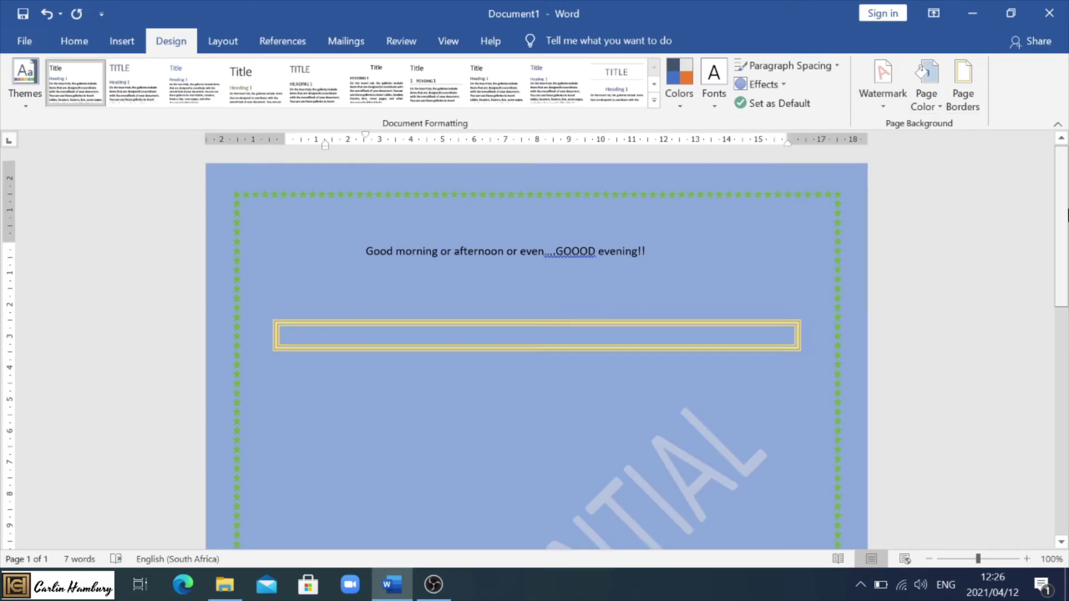
{"action": "mouse_move", "coordinate": [1067, 212]}
{"action": "left_mouse_down"}
{"action": "mouse_move", "coordinate": [1067, 401]}
{"action": "mouse_move", "coordinate": [1066, 196]}
{"action": "left_mouse_up"}
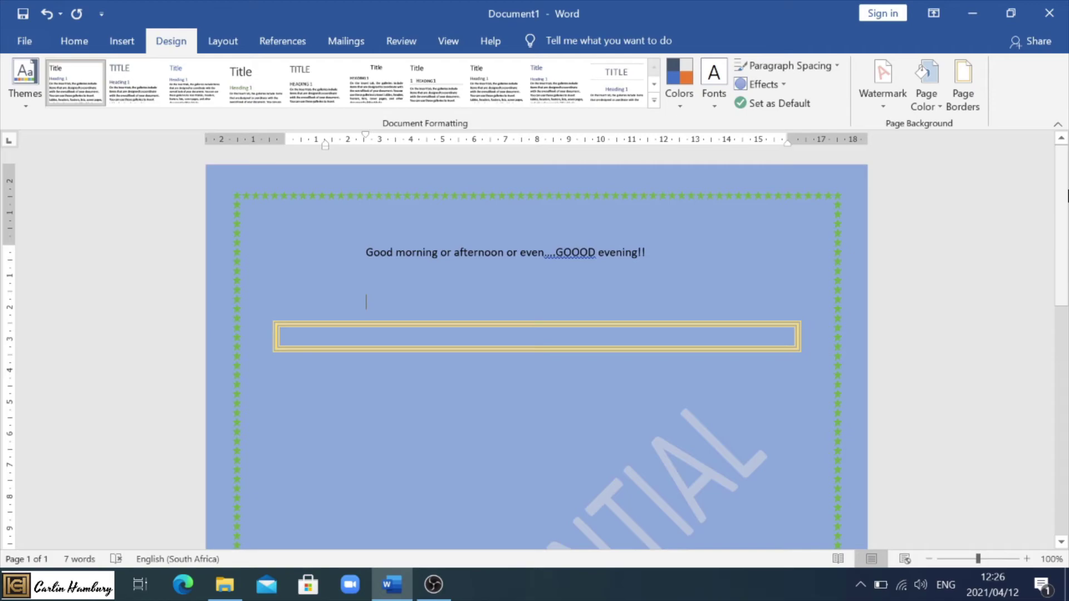
{"action": "left_click", "coordinate": [878, 107]}
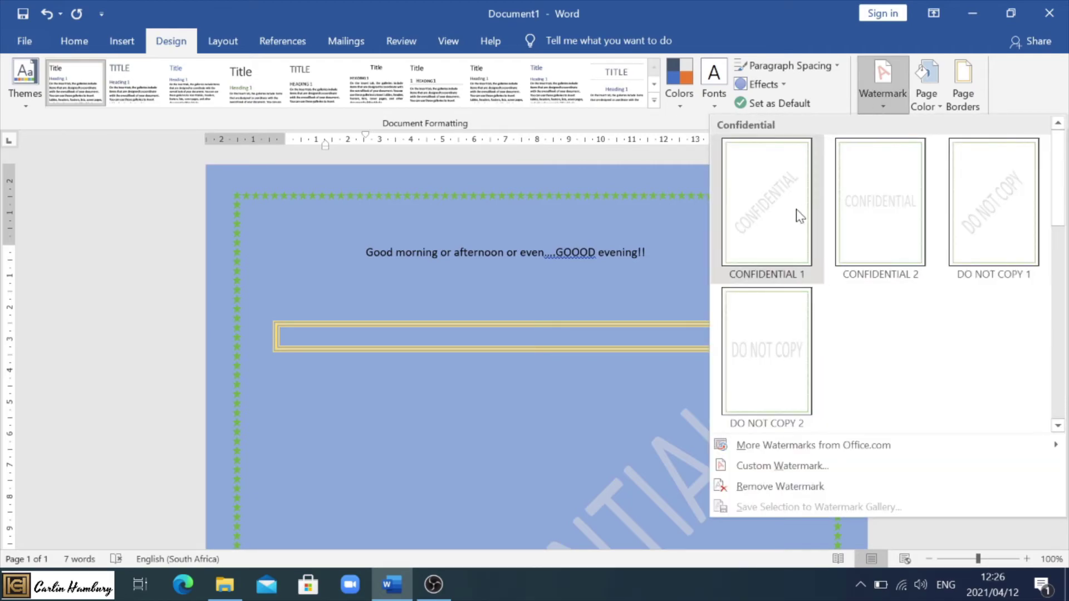
Create a custom orange text watermark reading 'This is Private' and apply it
{"action": "left_click", "coordinate": [788, 467]}
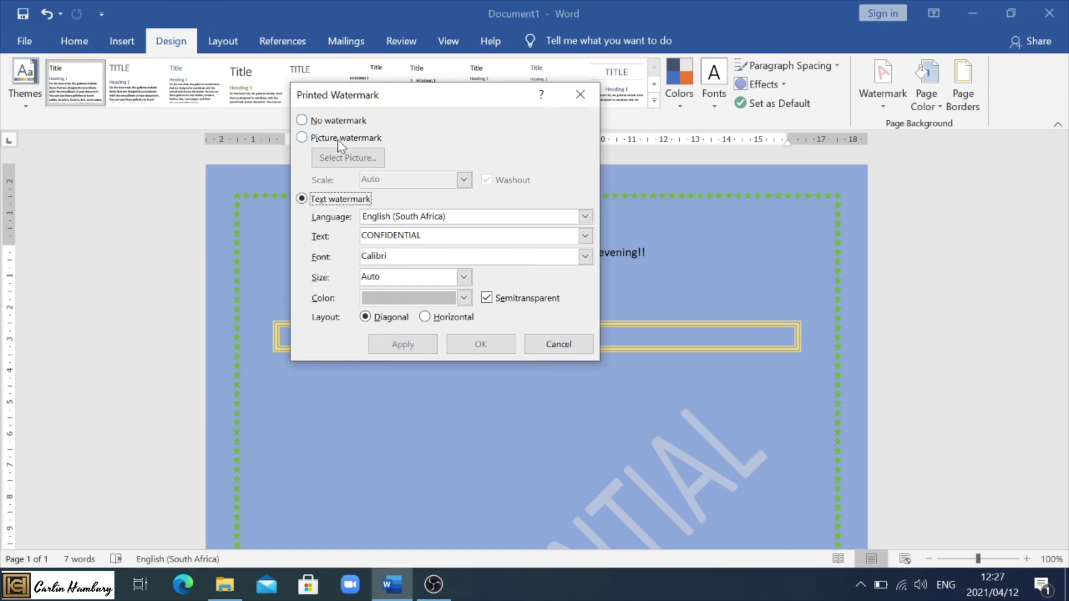
{"action": "left_click", "coordinate": [421, 236]}
{"action": "key", "text": "BackSpace"}
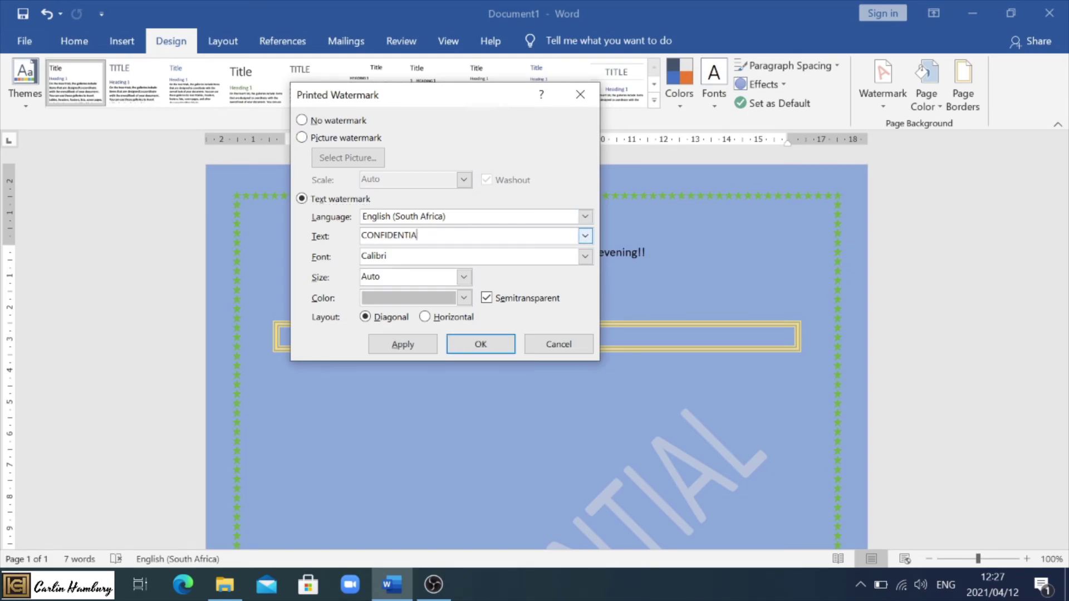
{"action": "key", "text": "BackSpace"}
{"action": "key", "text": "BackSpace"}
{"action": "key", "text": "BackSpace"}
{"action": "key", "text": "BackSpace"}
{"action": "key", "text": "BackSpace"}
{"action": "key", "text": "BackSpace"}
{"action": "key", "text": "BackSpace"}
{"action": "key", "text": "BackSpace"}
{"action": "key", "text": "BackSpace"}
{"action": "key", "text": "BackSpace"}
{"action": "key", "text": "BackSpace"}
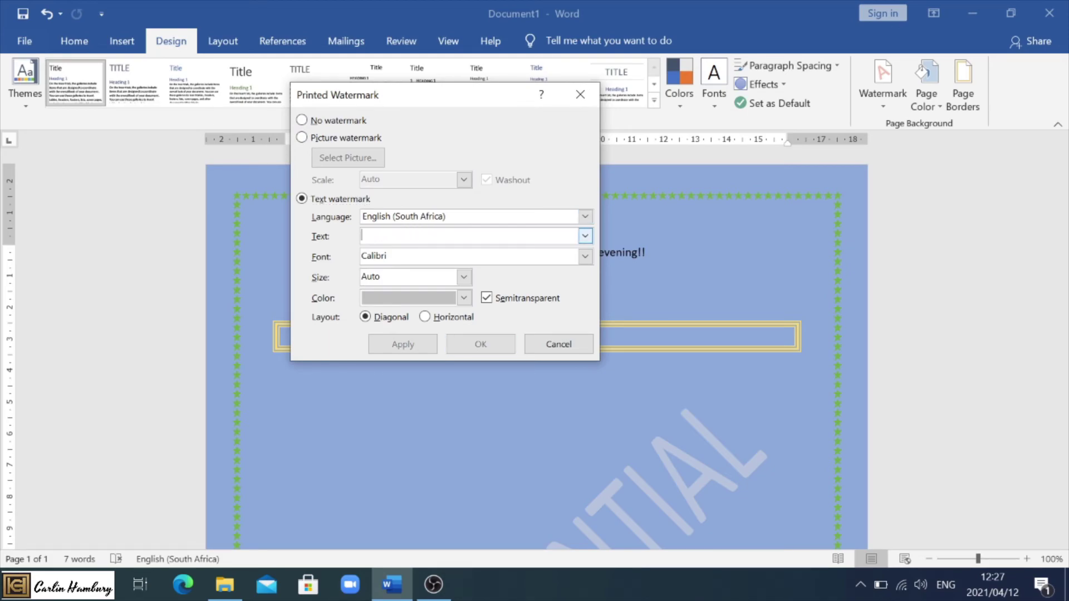
{"action": "type", "text": "This is "}
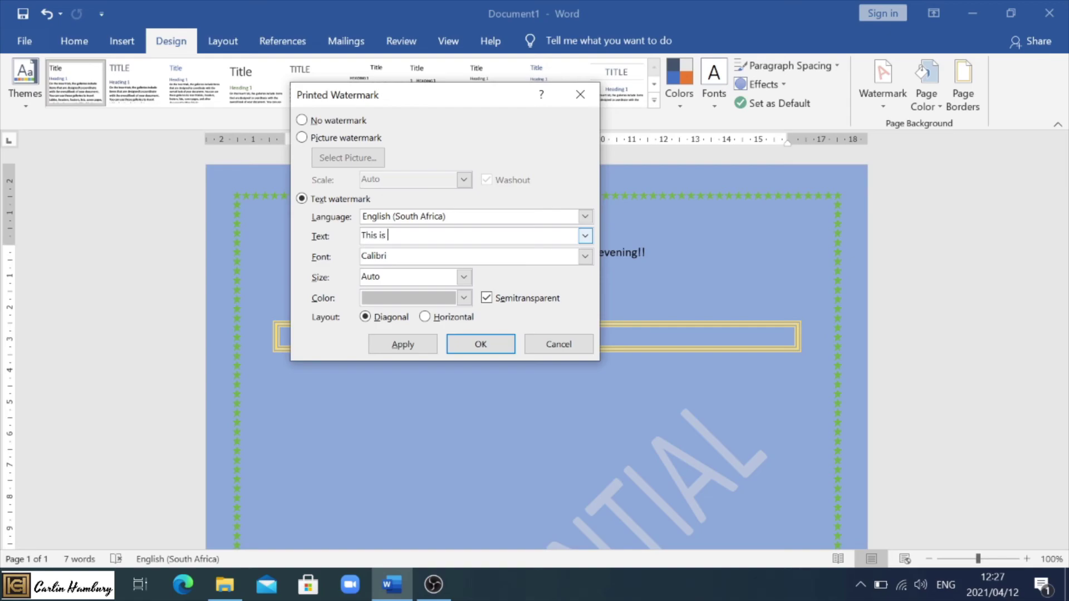
{"action": "type", "text": "Private"}
{"action": "left_click", "coordinate": [463, 298]}
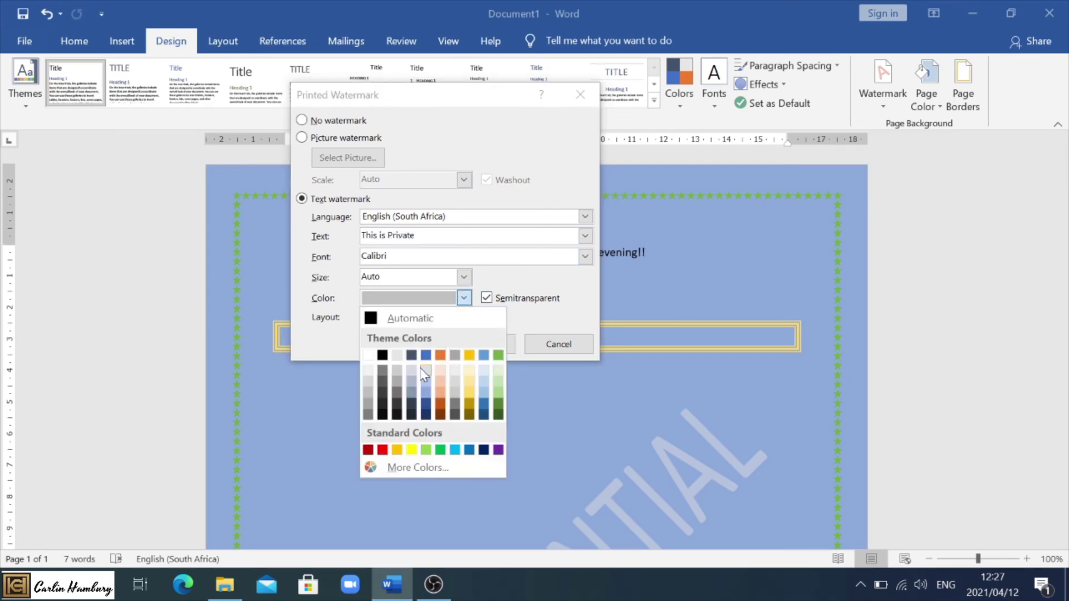
{"action": "left_click", "coordinate": [440, 403]}
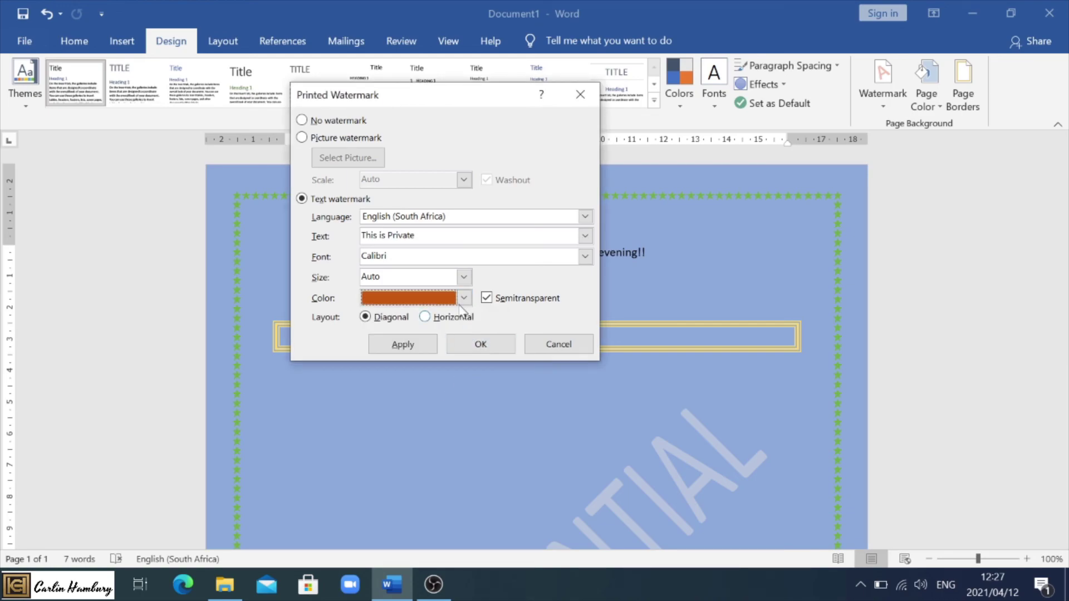
{"action": "left_click", "coordinate": [479, 344]}
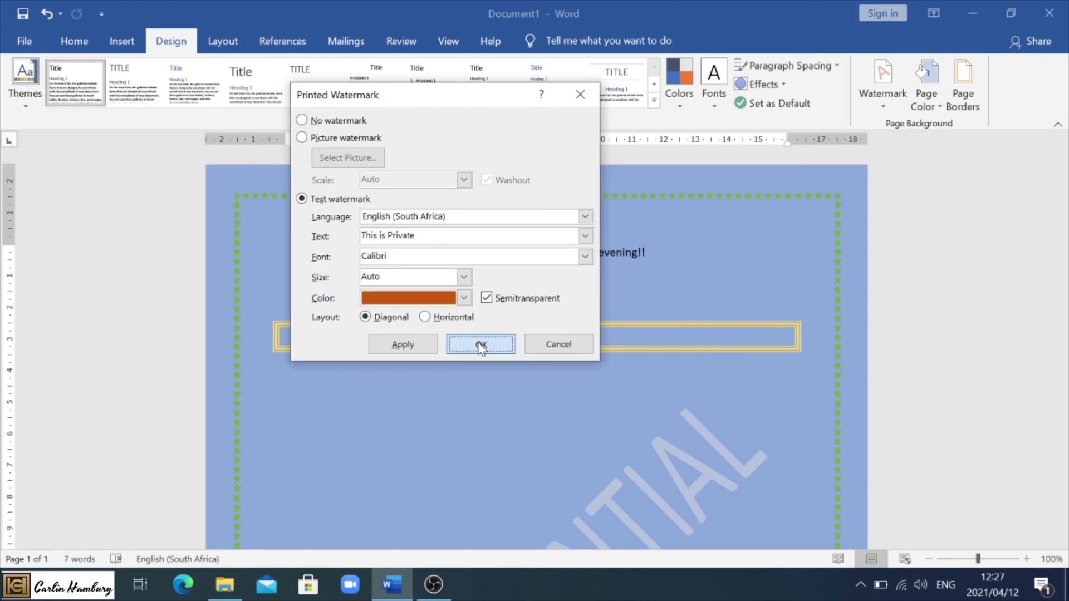
{"action": "left_click_drag", "start_coordinate": [1062, 212], "coordinate": [1068, 298]}
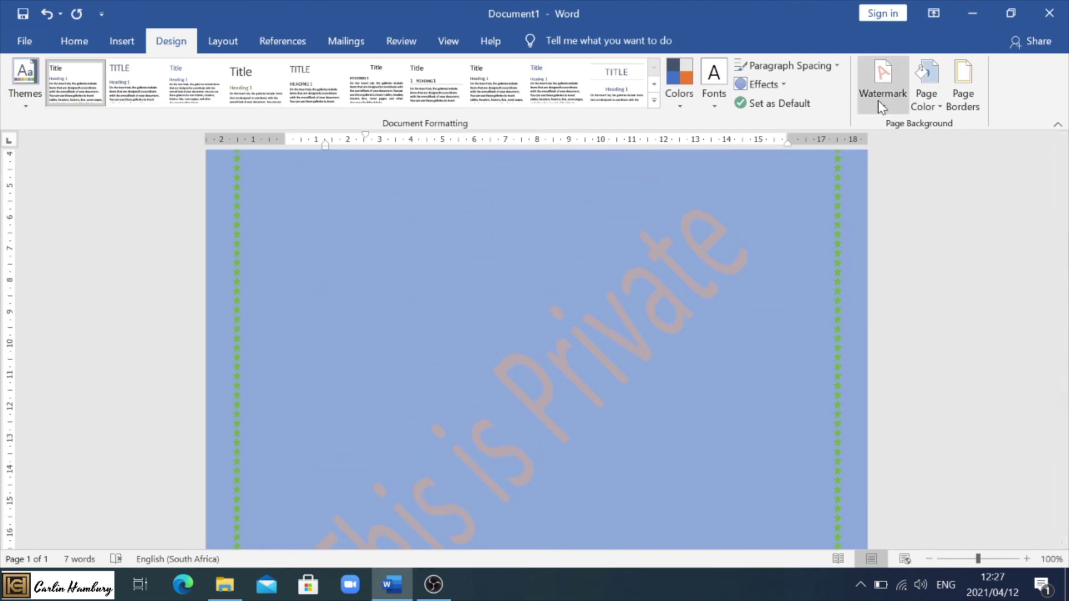